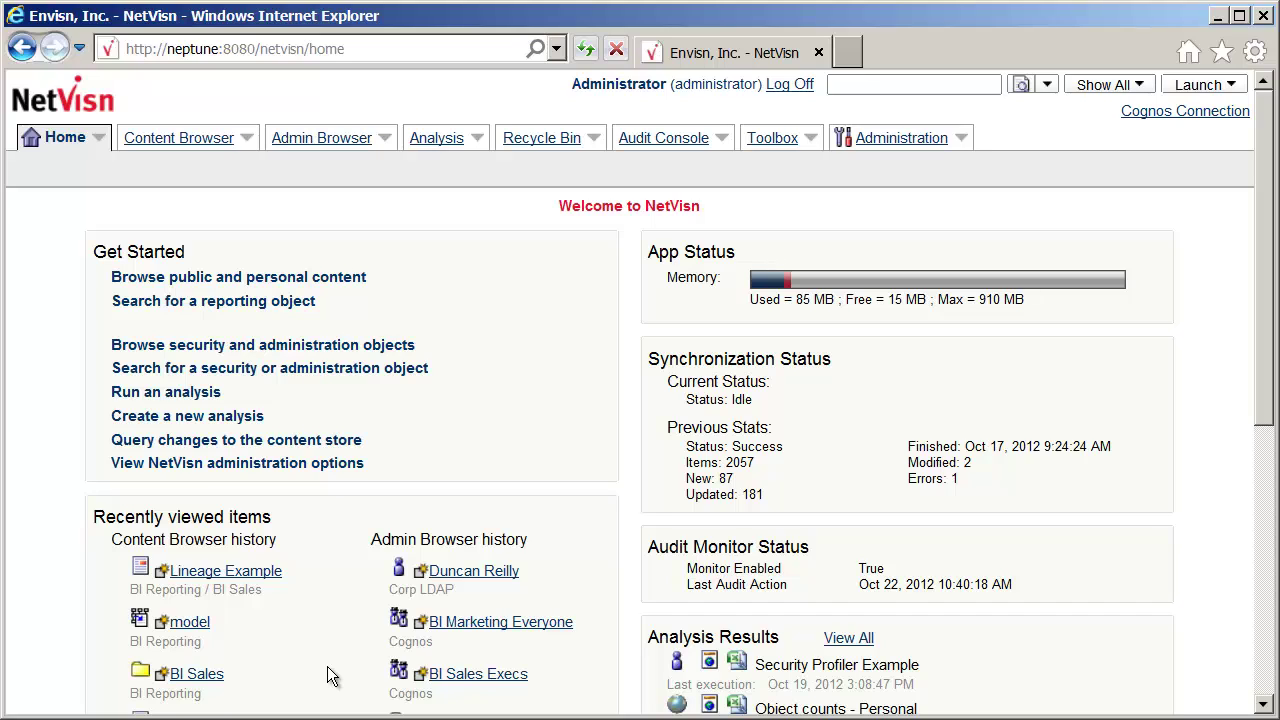
Open the Lineage Example report from history and show its Specification section
{"action": "left_click", "coordinate": [268, 578]}
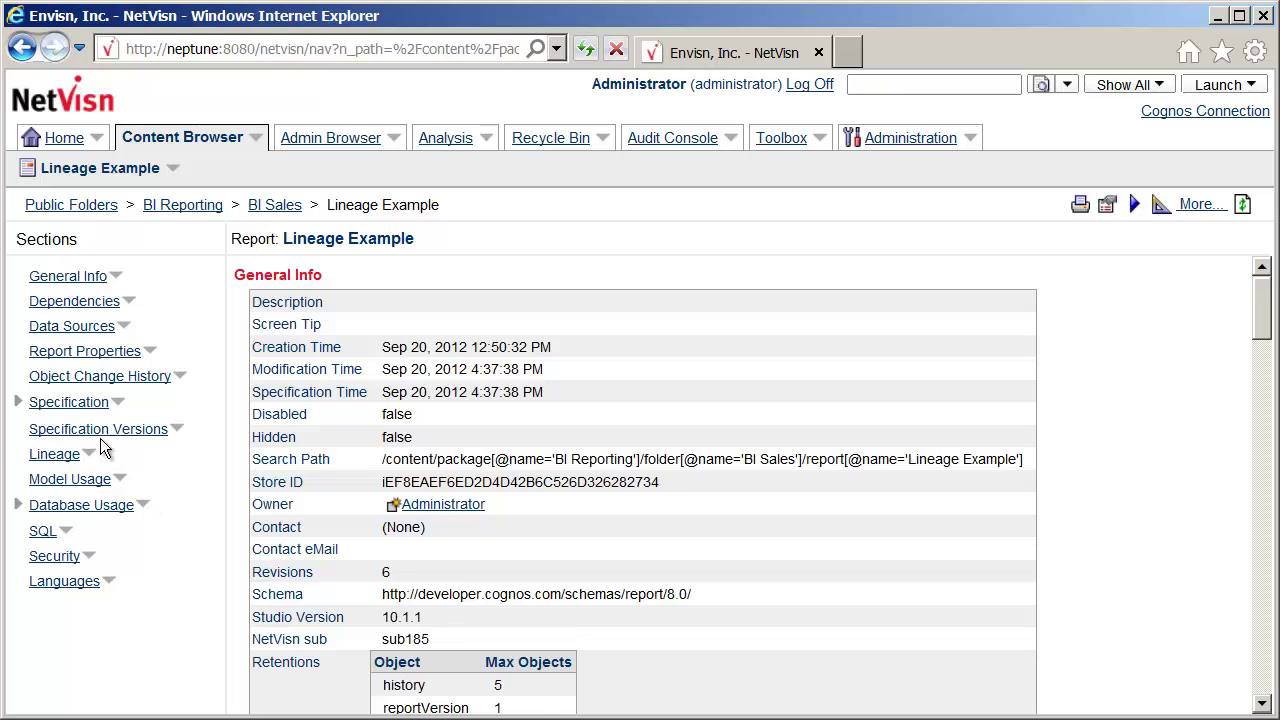
{"action": "left_click", "coordinate": [86, 404]}
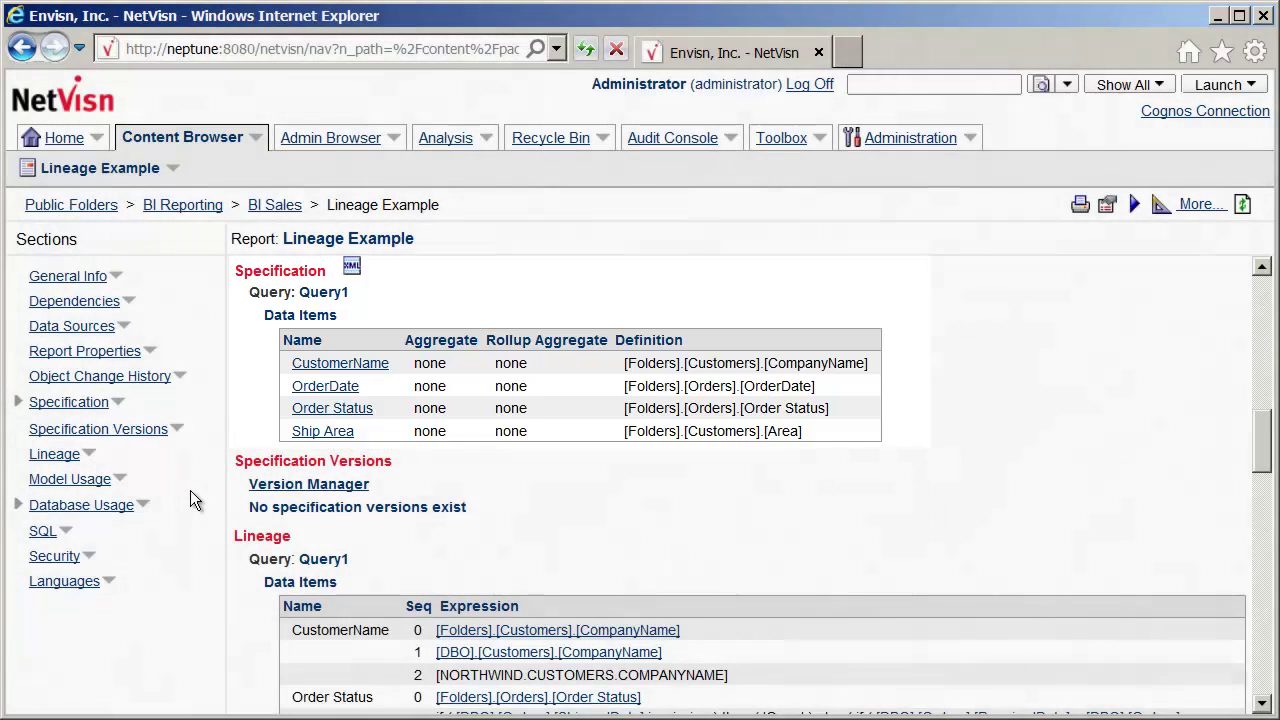
Show Query1's Lineage section tracing data items through DBO to NORTHWIND columns
{"action": "left_click", "coordinate": [59, 455]}
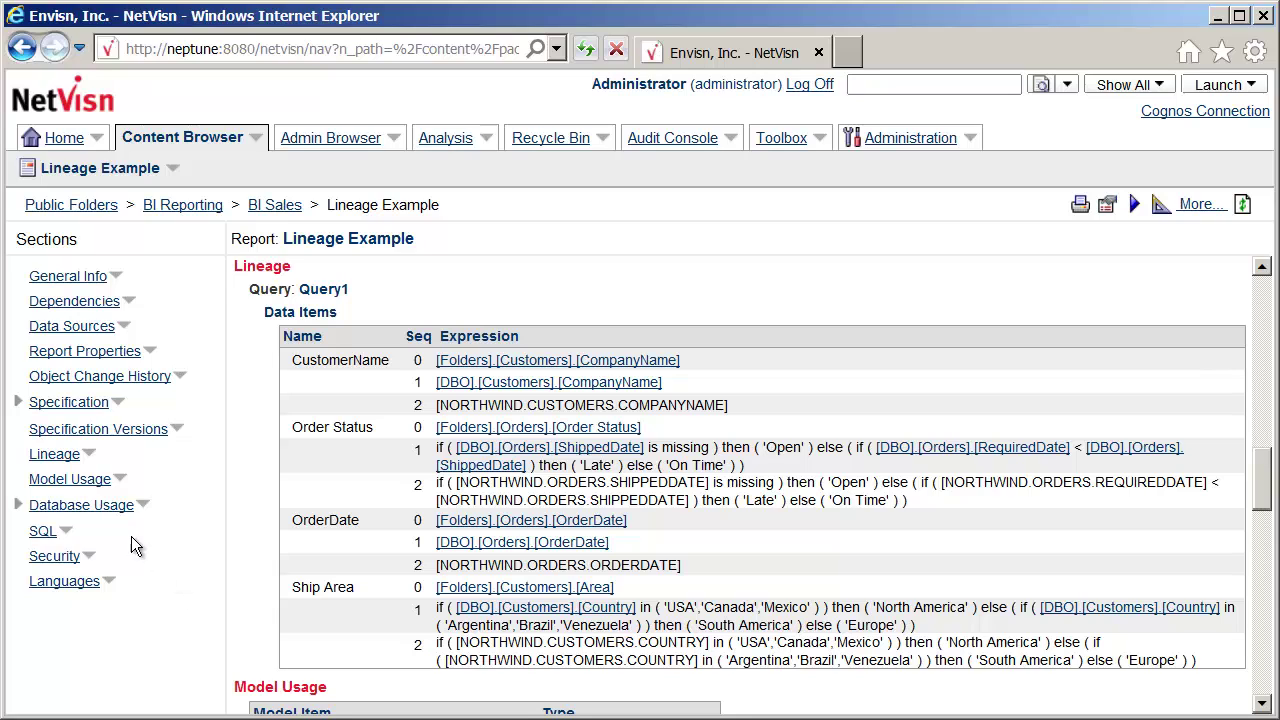
Review the Model Usage and Database Usage sections, ending back on Model Usage
{"action": "left_click", "coordinate": [76, 482]}
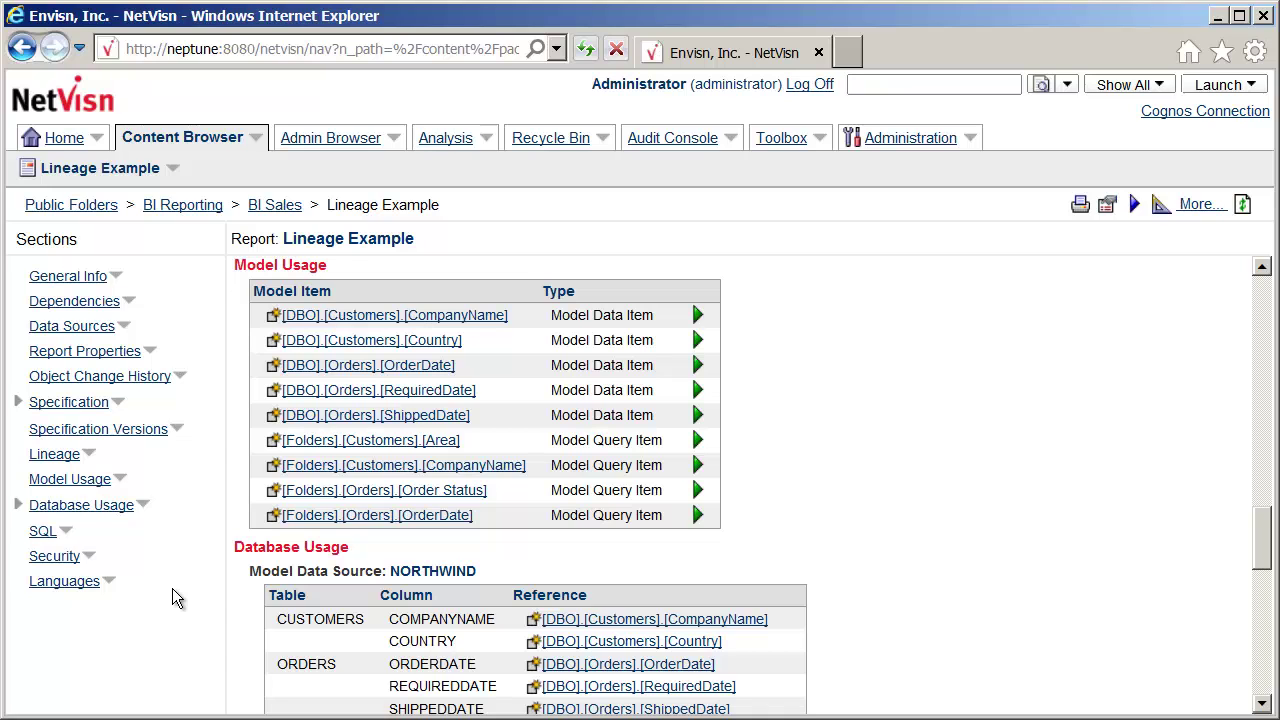
{"action": "left_click", "coordinate": [118, 508]}
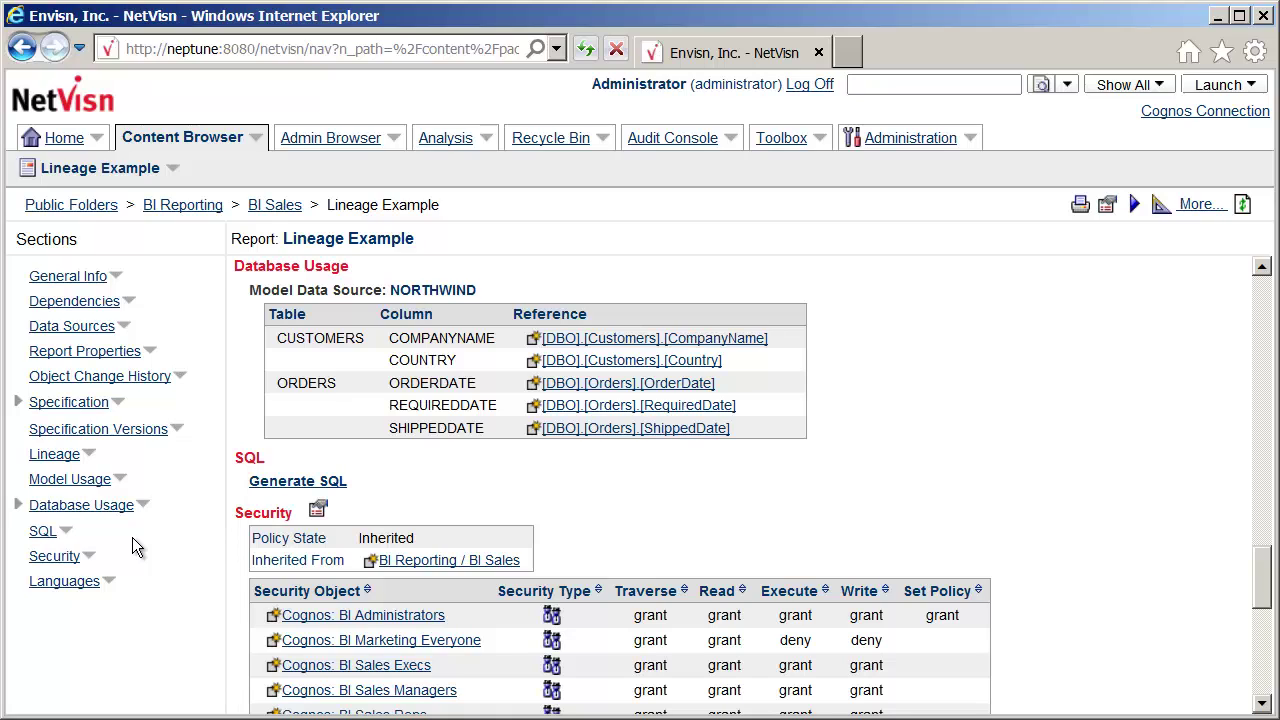
{"action": "left_click", "coordinate": [96, 481]}
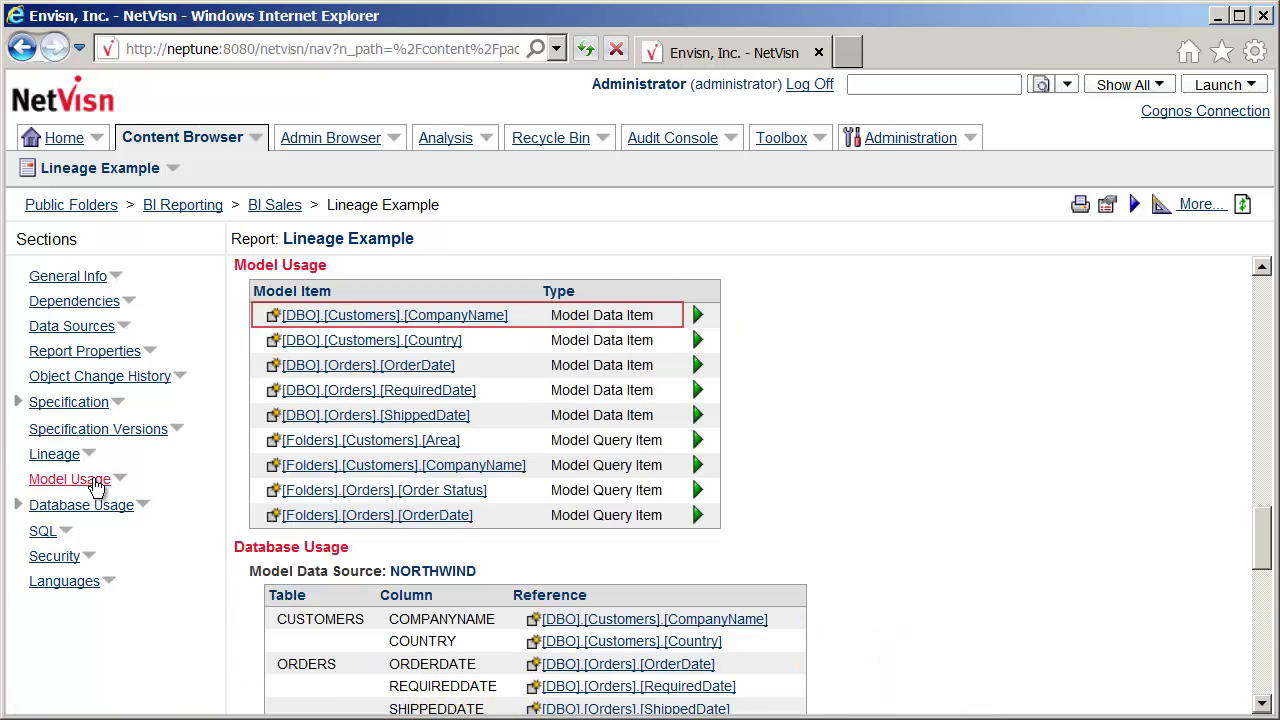
Open the Customers query subject from [DBO].[Customers].[CompanyName] and view its Data Security
{"action": "left_click", "coordinate": [377, 321]}
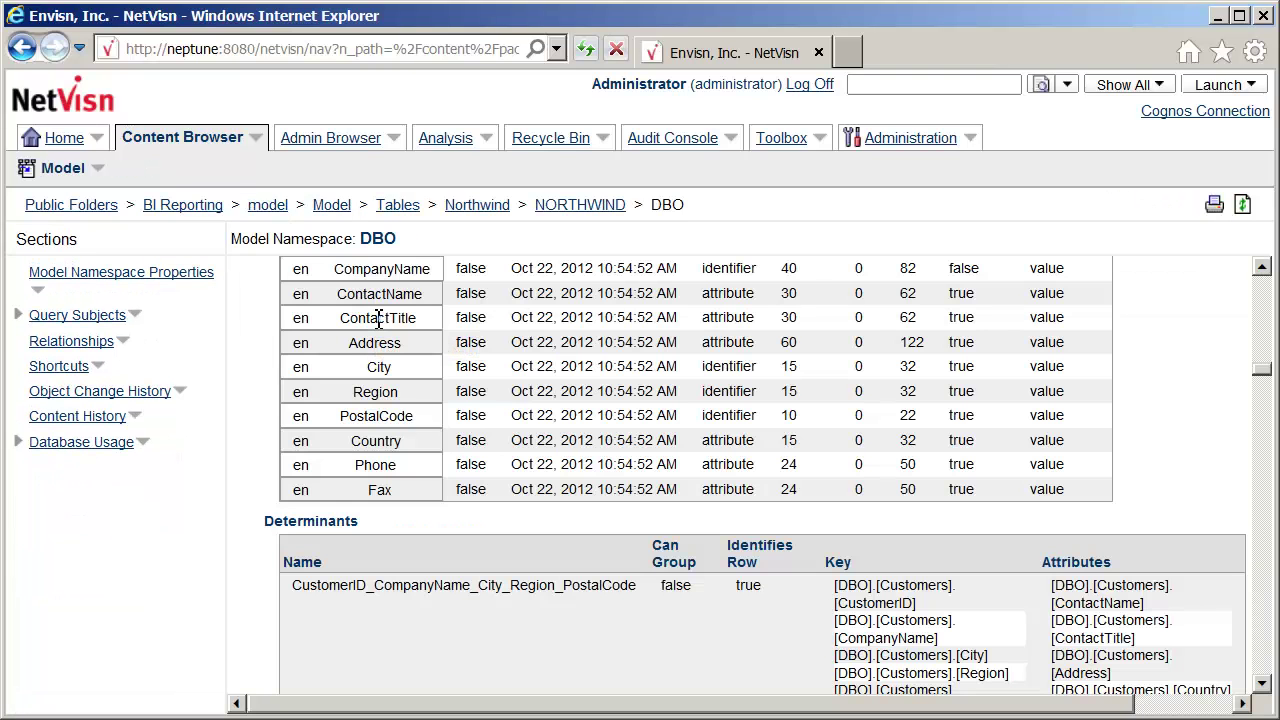
{"action": "left_click", "coordinate": [22, 317]}
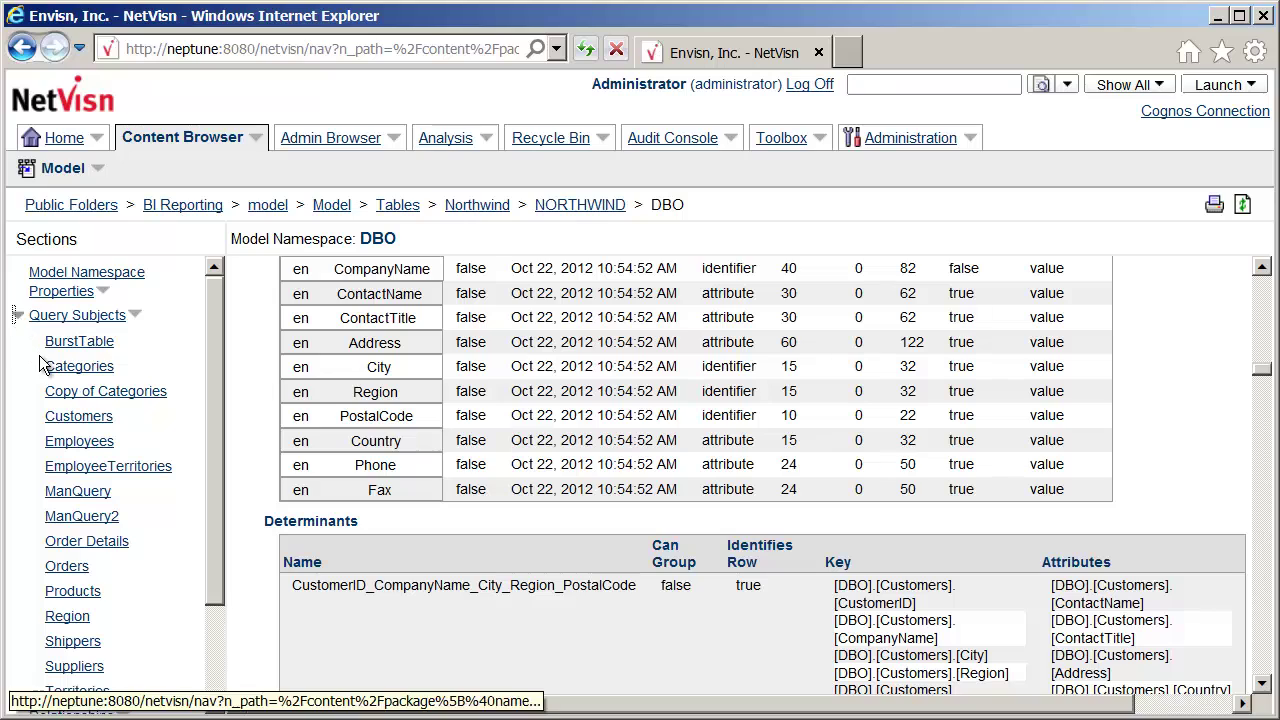
{"action": "left_click", "coordinate": [80, 425]}
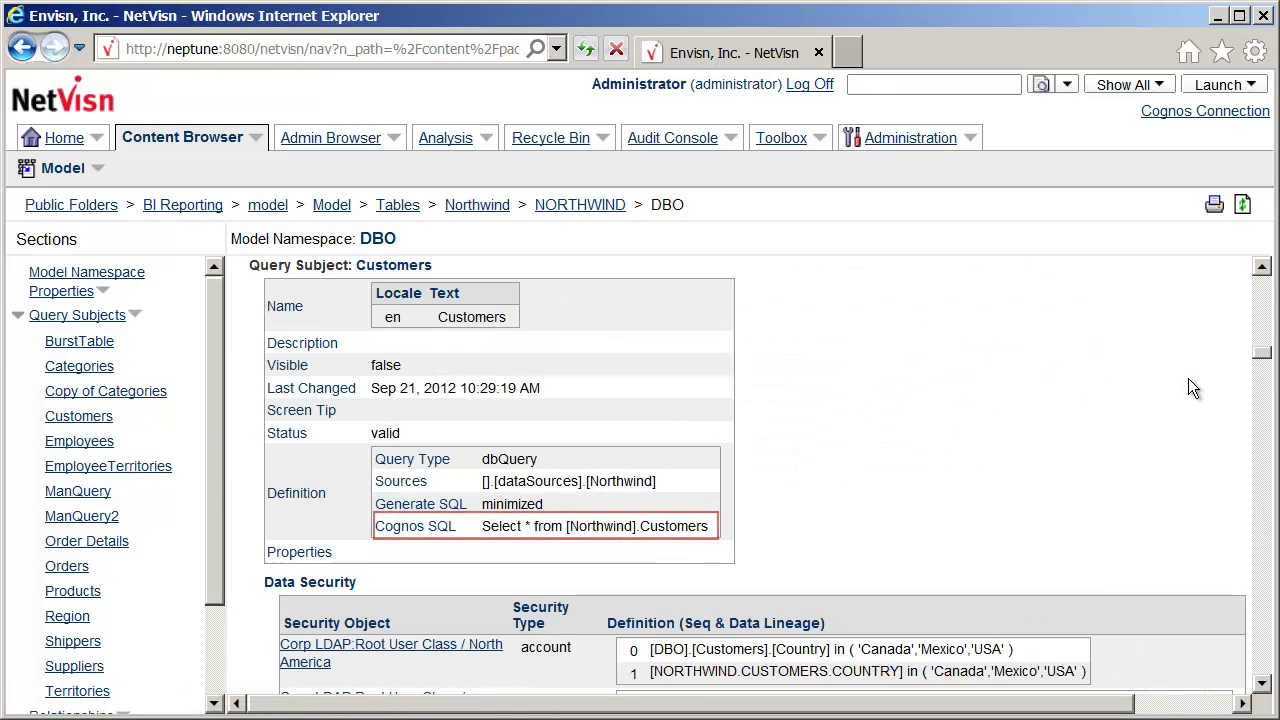
{"action": "left_click_drag", "start_coordinate": [1268, 360], "coordinate": [1270, 365]}
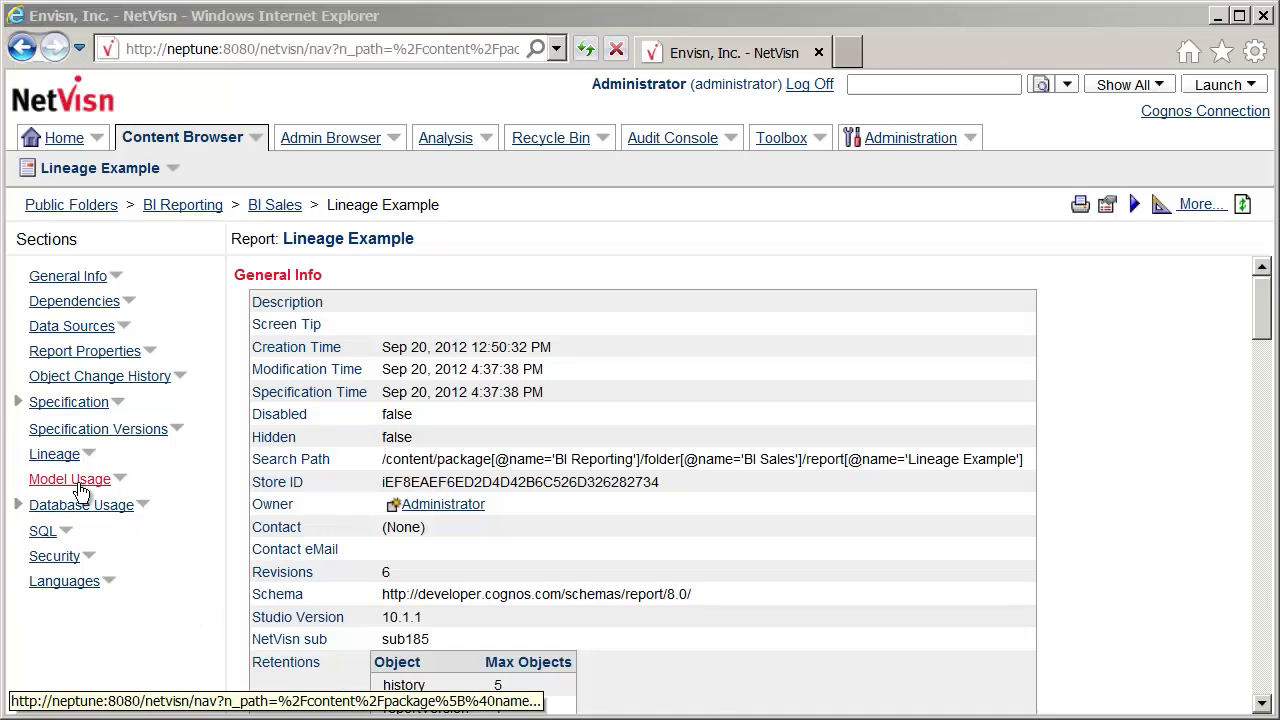
Start a Model Item Dependency analysis on [DBO].[Customers].[CompanyName] from Model Usage
{"action": "left_click", "coordinate": [79, 487]}
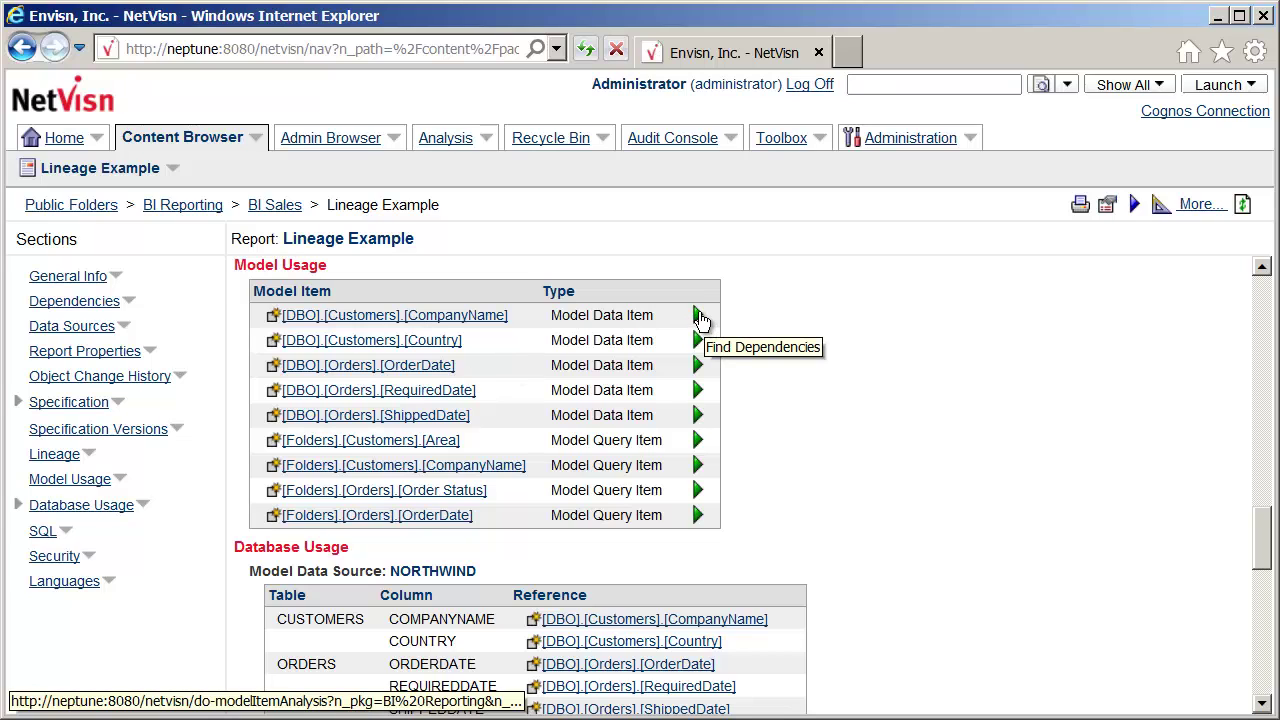
{"action": "left_click", "coordinate": [698, 316]}
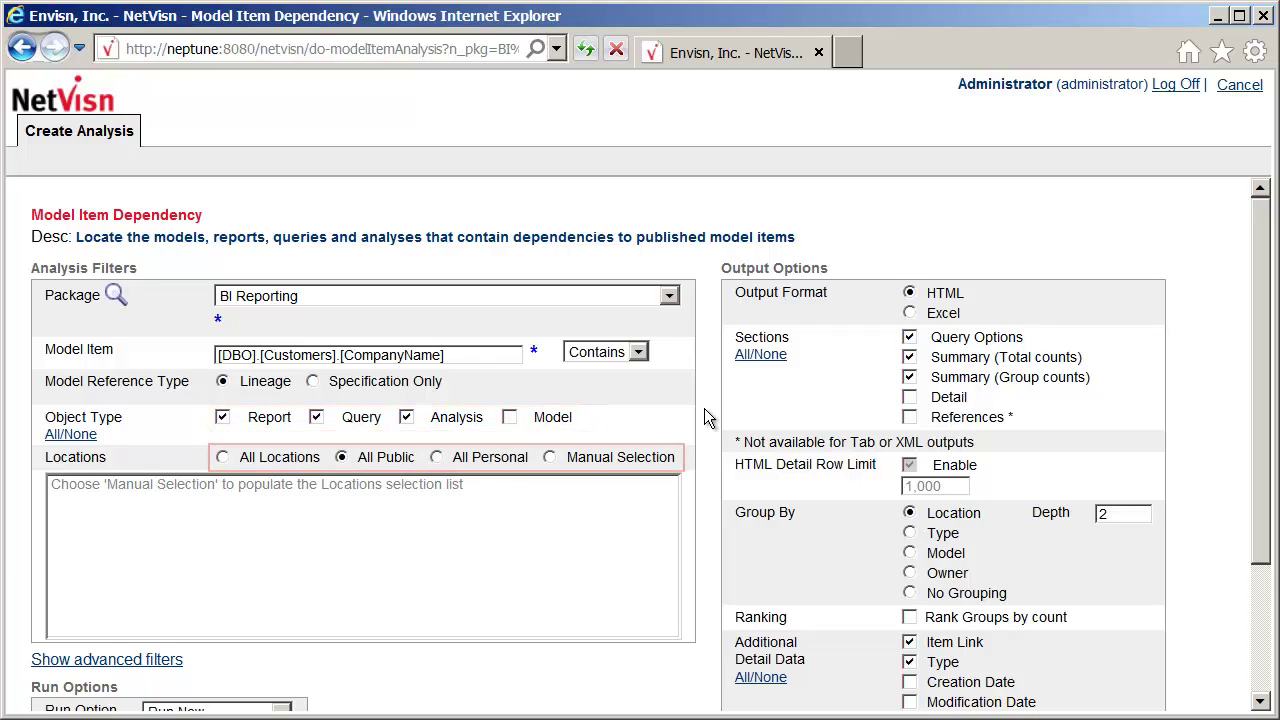
Run the analysis with the Detail section and Specification Date detail data included
{"action": "left_click", "coordinate": [909, 397]}
{"action": "scroll", "coordinate": [1150, 580], "scroll_direction": "down", "scroll_amount": 3}
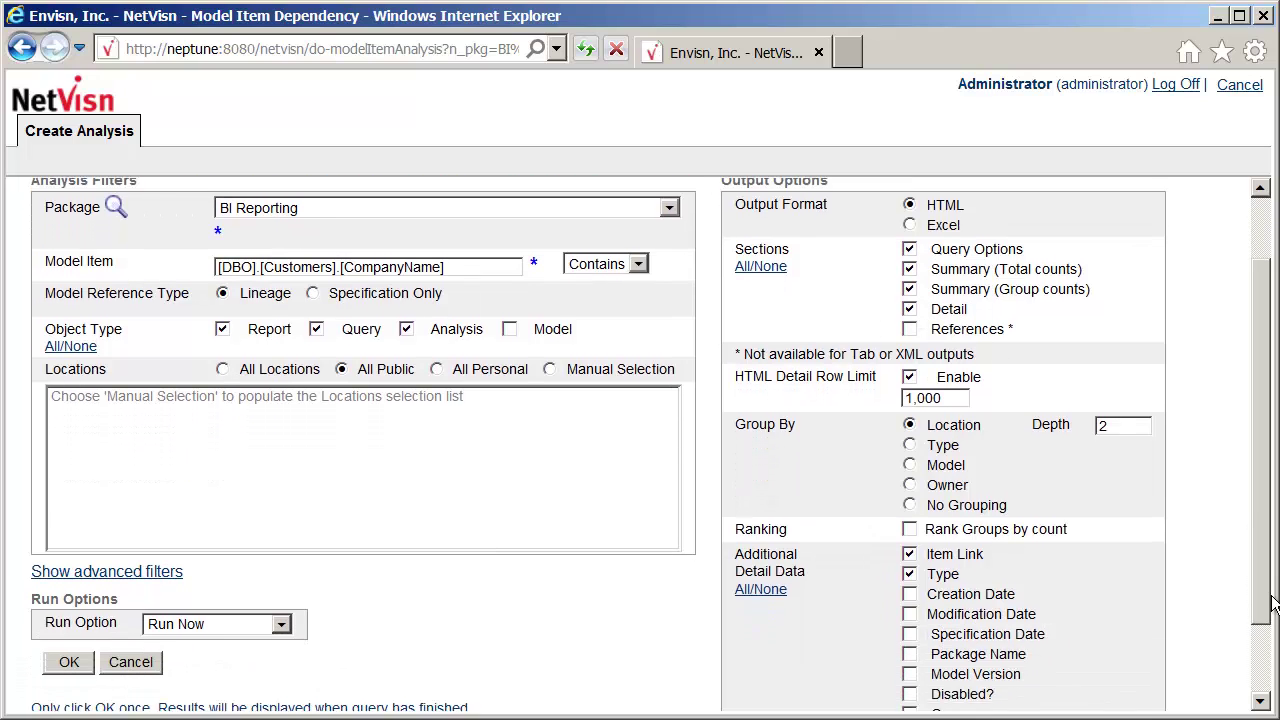
{"action": "left_click", "coordinate": [909, 572]}
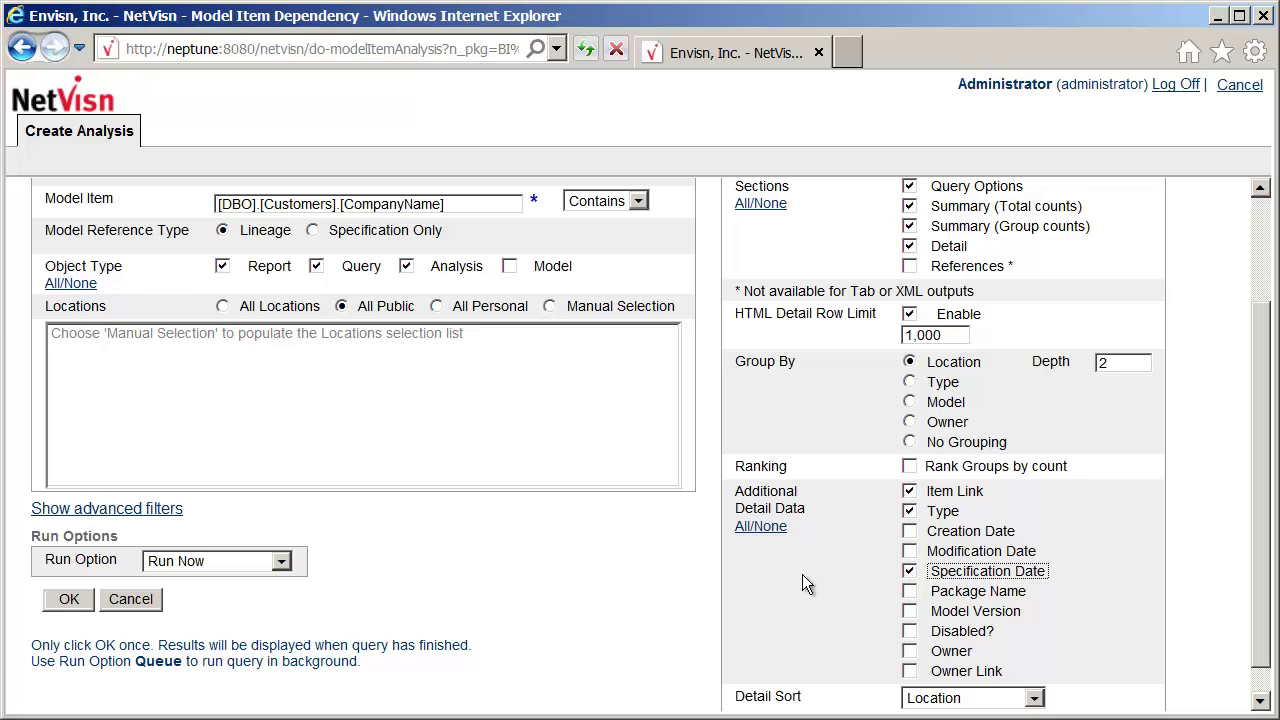
{"action": "left_click", "coordinate": [62, 600]}
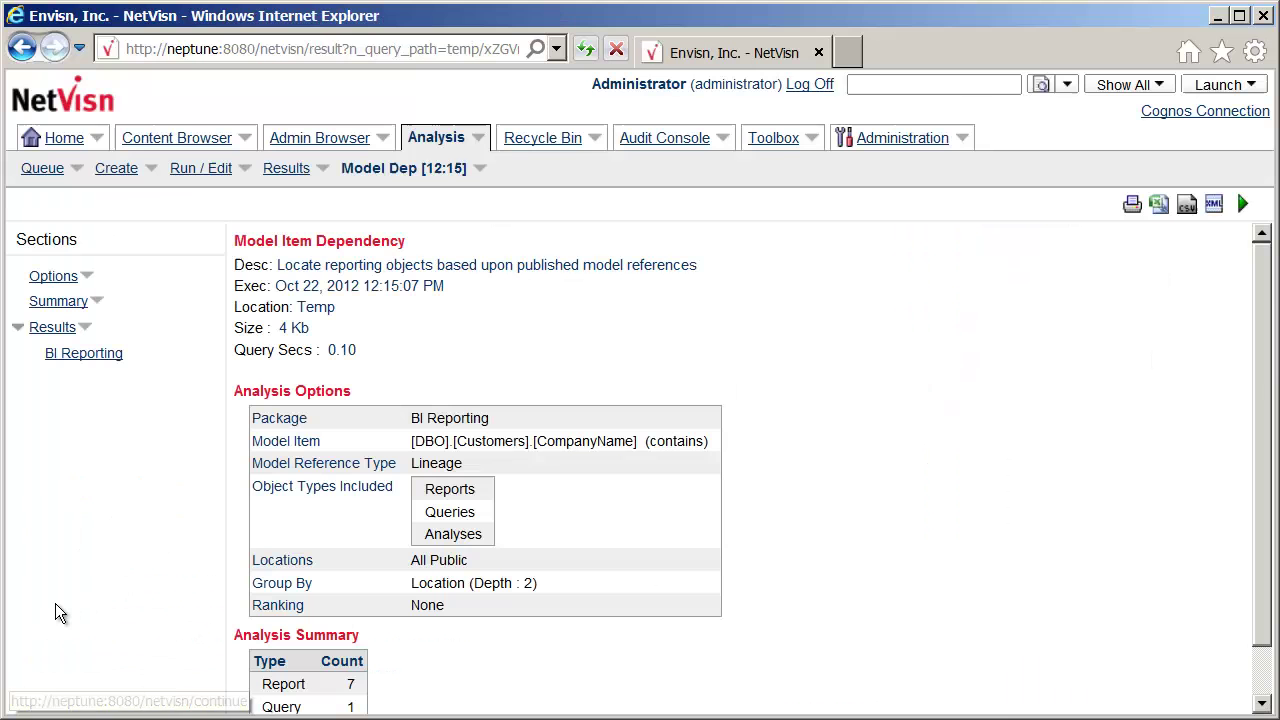
Show the BI Reporting results listing the dependent reports and query
{"action": "left_click", "coordinate": [84, 354]}
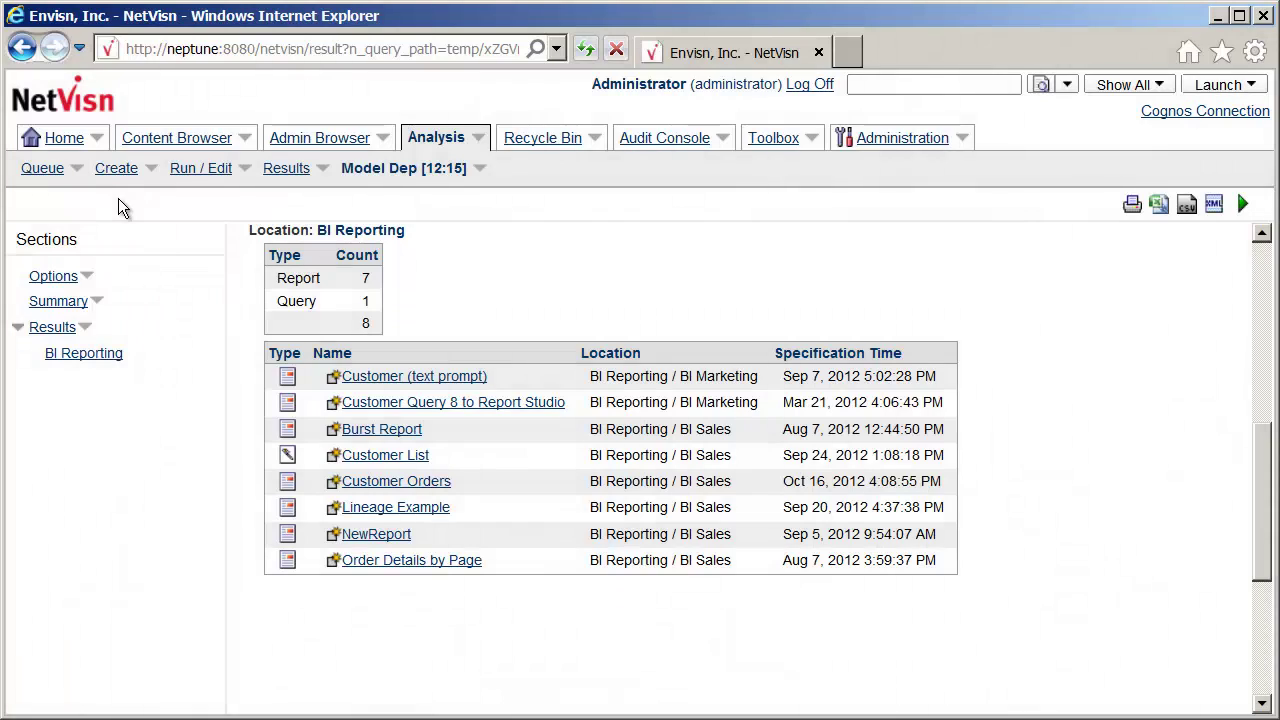
Create a new Database Dependency analysis with NORTHWIND as the database
{"action": "left_click", "coordinate": [118, 170]}
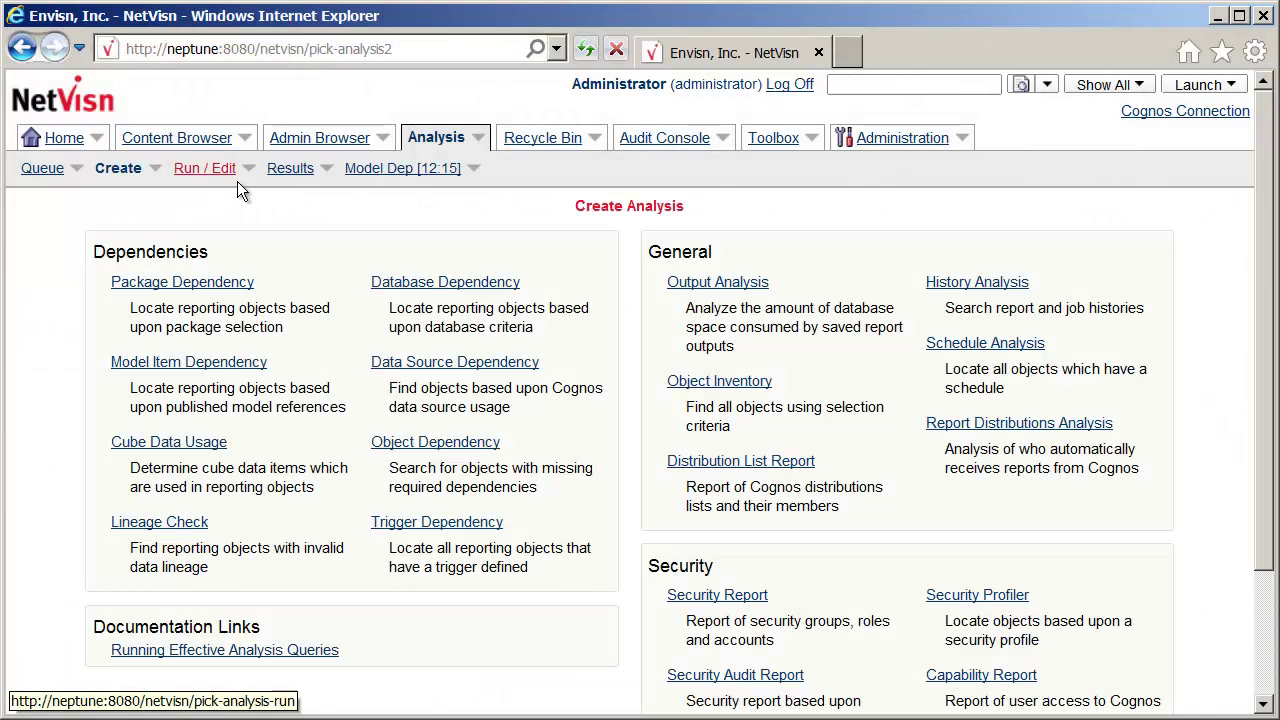
{"action": "left_click", "coordinate": [420, 283]}
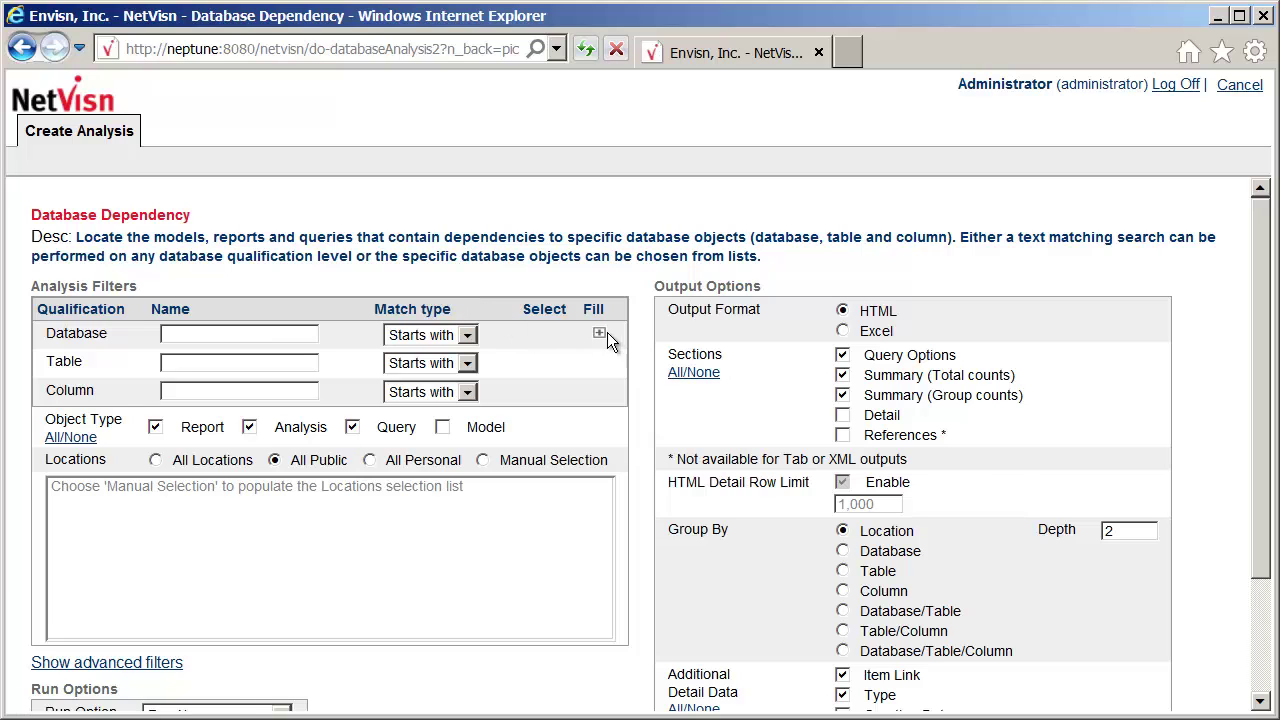
{"action": "left_click", "coordinate": [599, 333]}
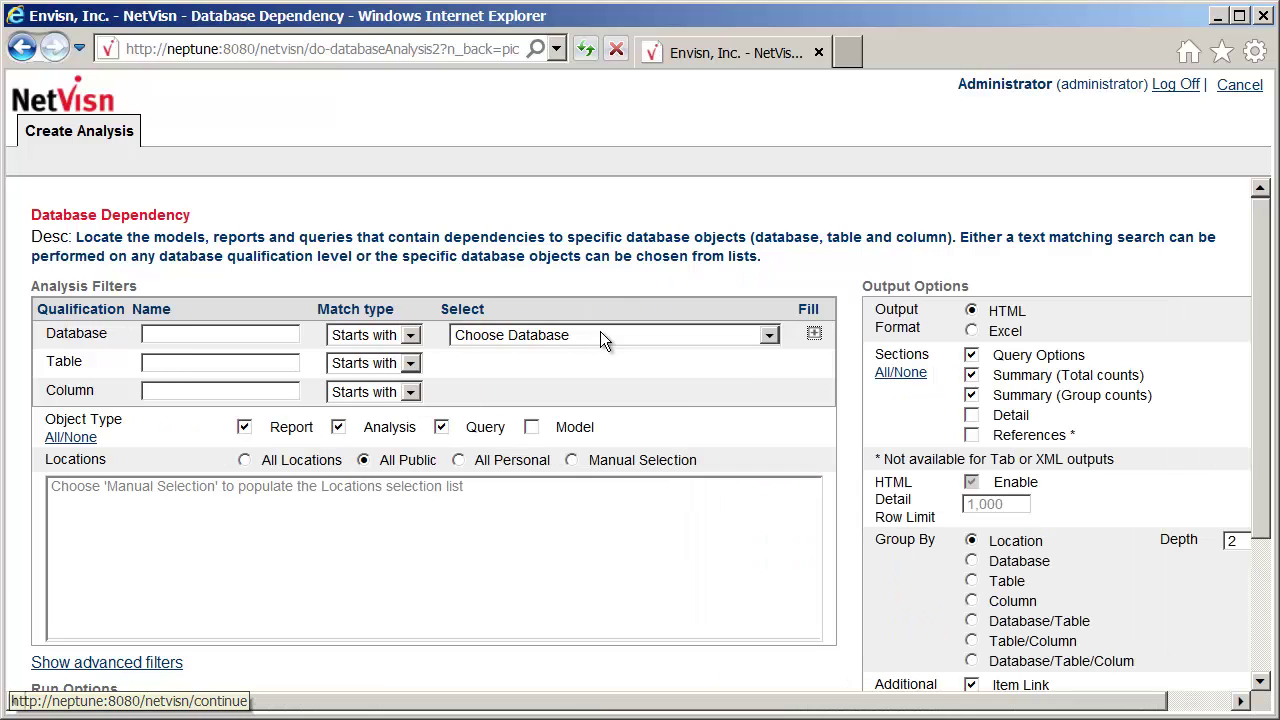
{"action": "left_click", "coordinate": [770, 336]}
{"action": "scroll", "coordinate": [774, 413], "scroll_direction": "down", "scroll_amount": 9}
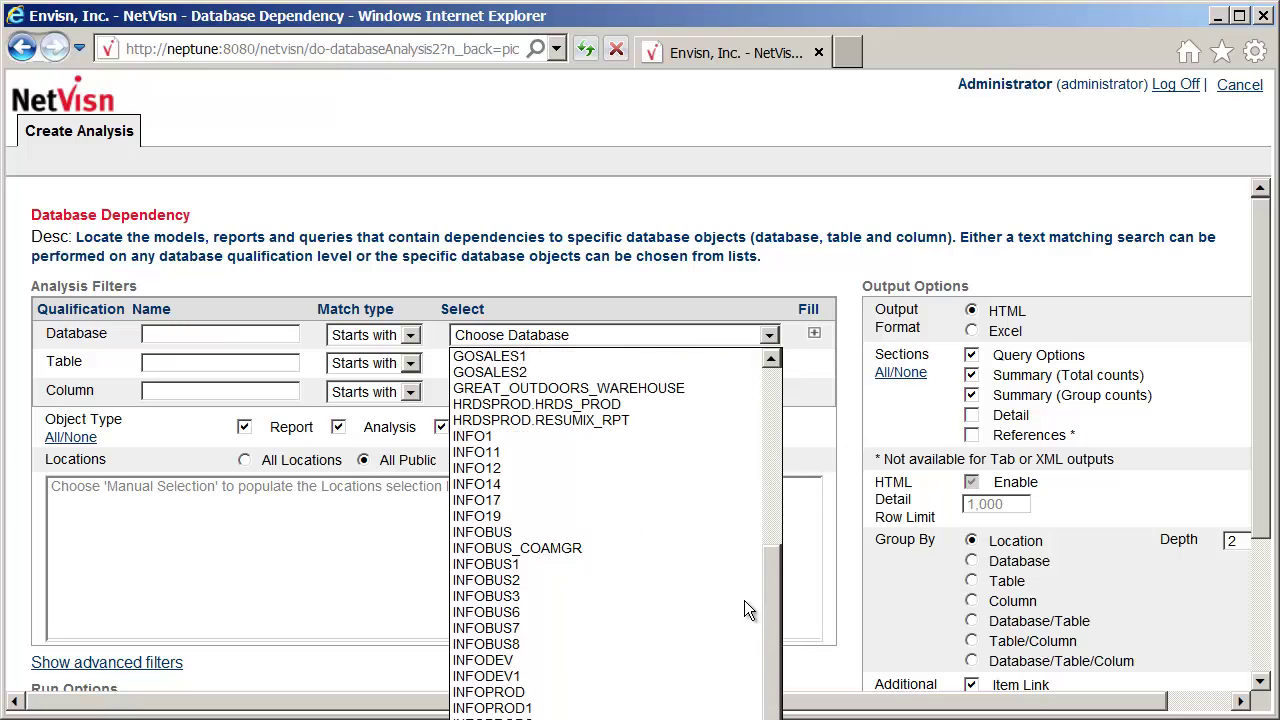
{"action": "left_click", "coordinate": [500, 700]}
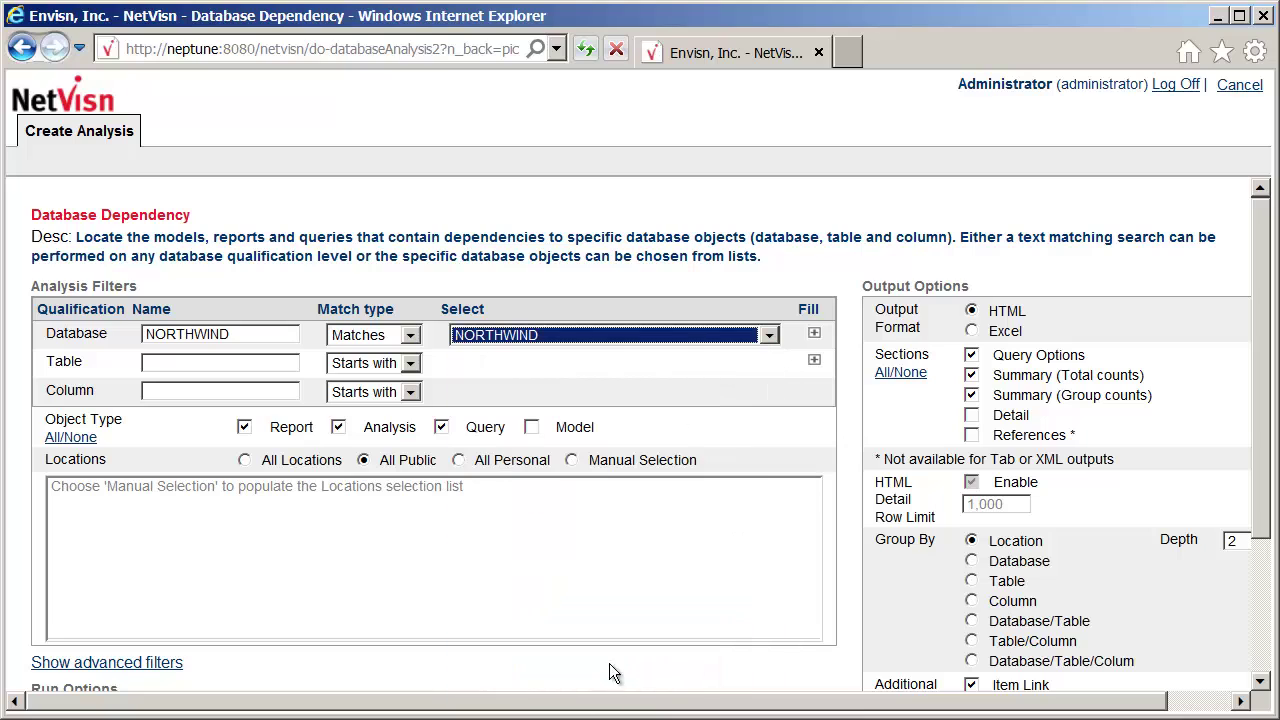
Select the CUSTOMERS table, leaving the column unspecified
{"action": "left_click", "coordinate": [814, 362]}
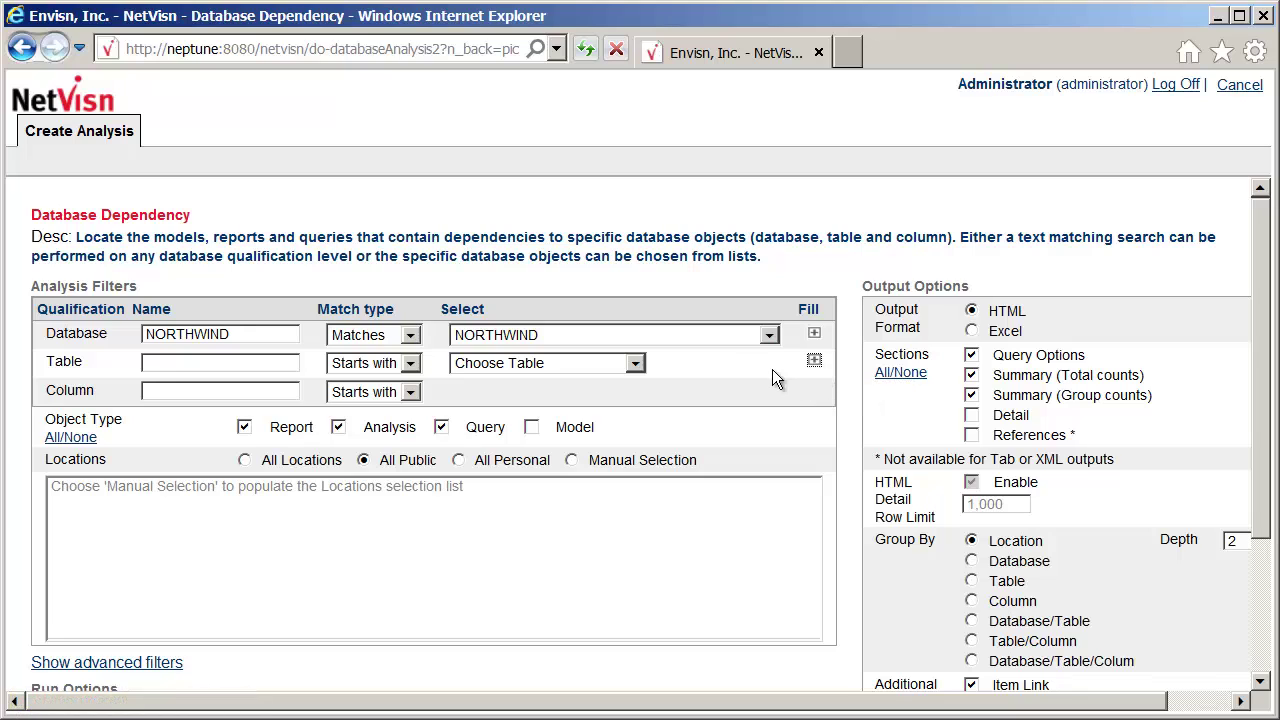
{"action": "left_click", "coordinate": [635, 366]}
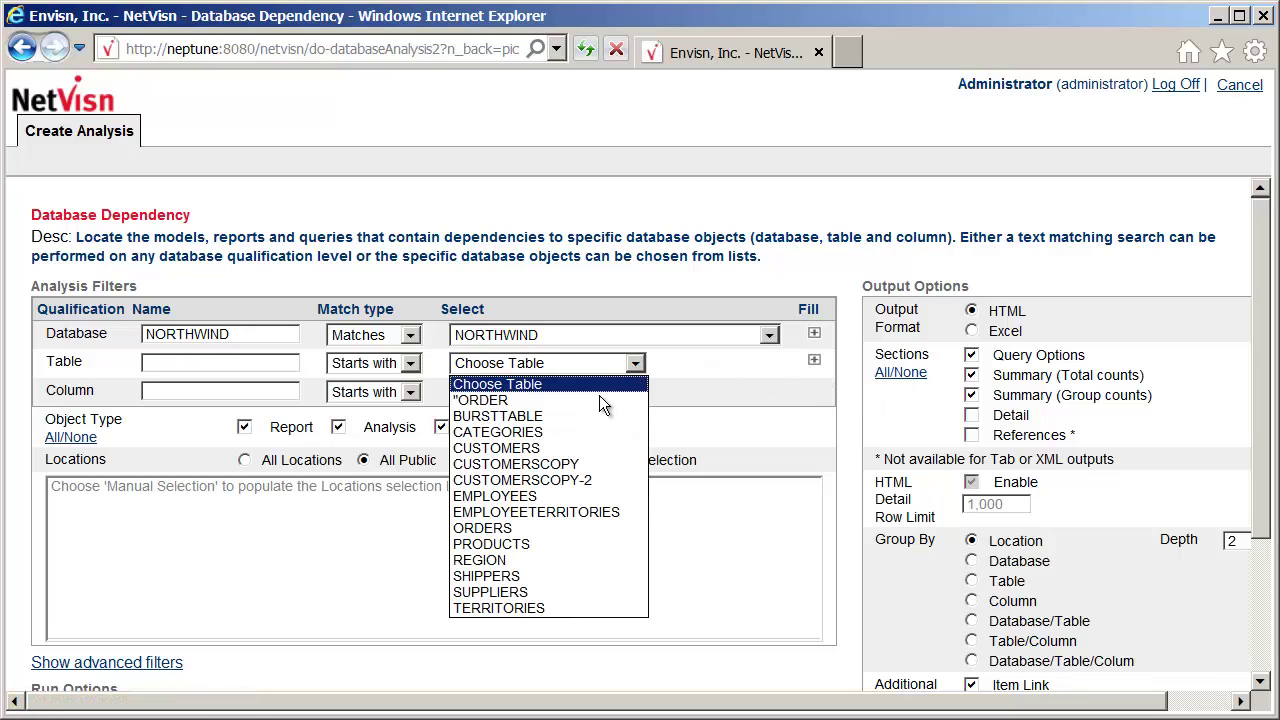
{"action": "left_click", "coordinate": [551, 449]}
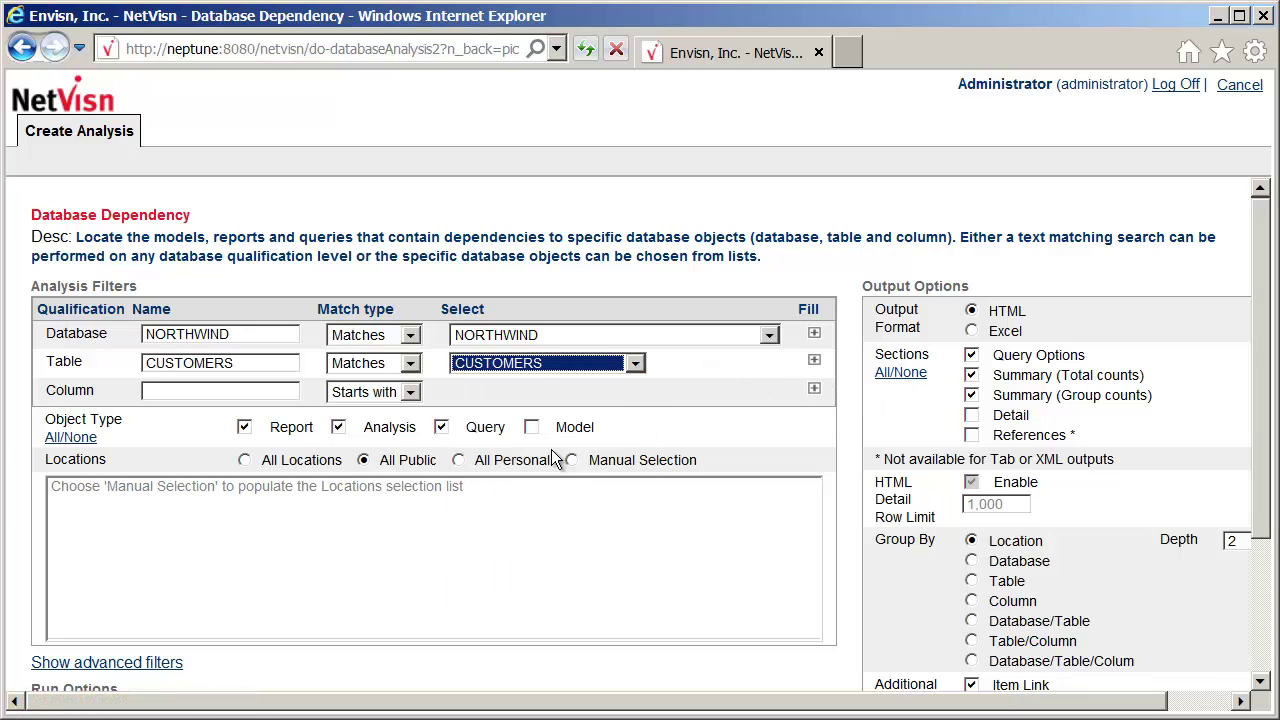
{"action": "left_click", "coordinate": [814, 389]}
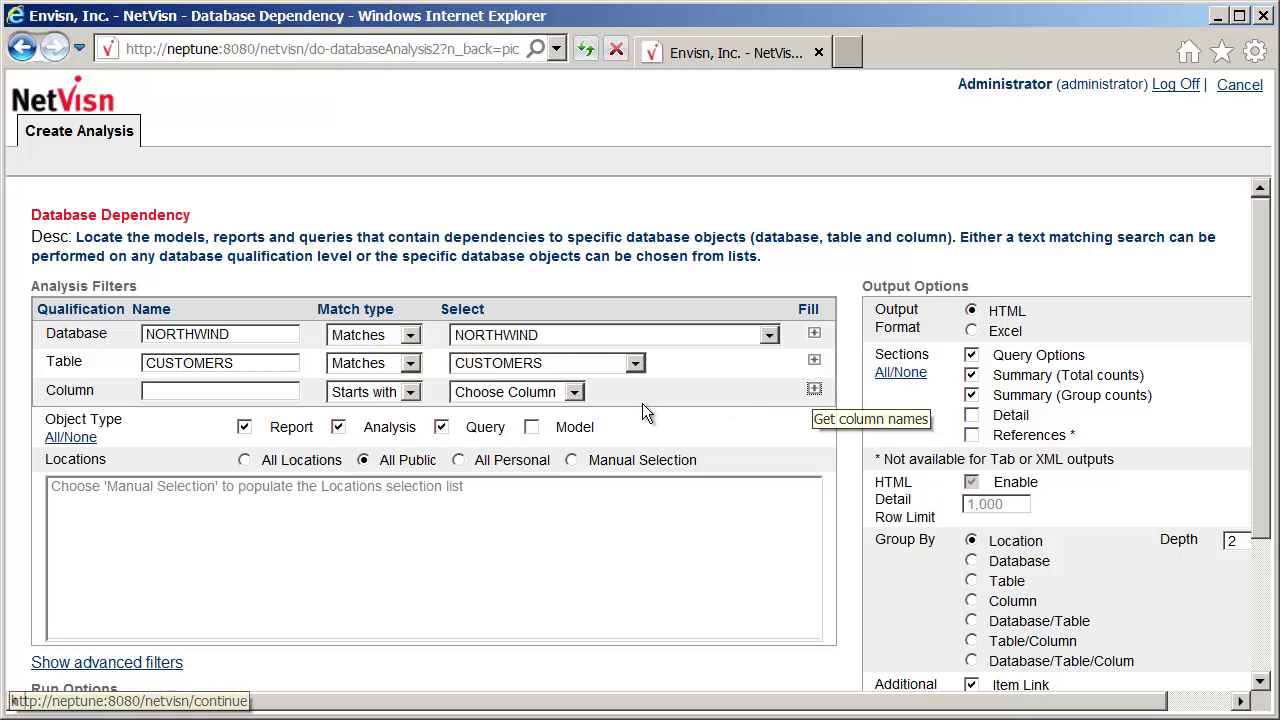
{"action": "left_click", "coordinate": [575, 393]}
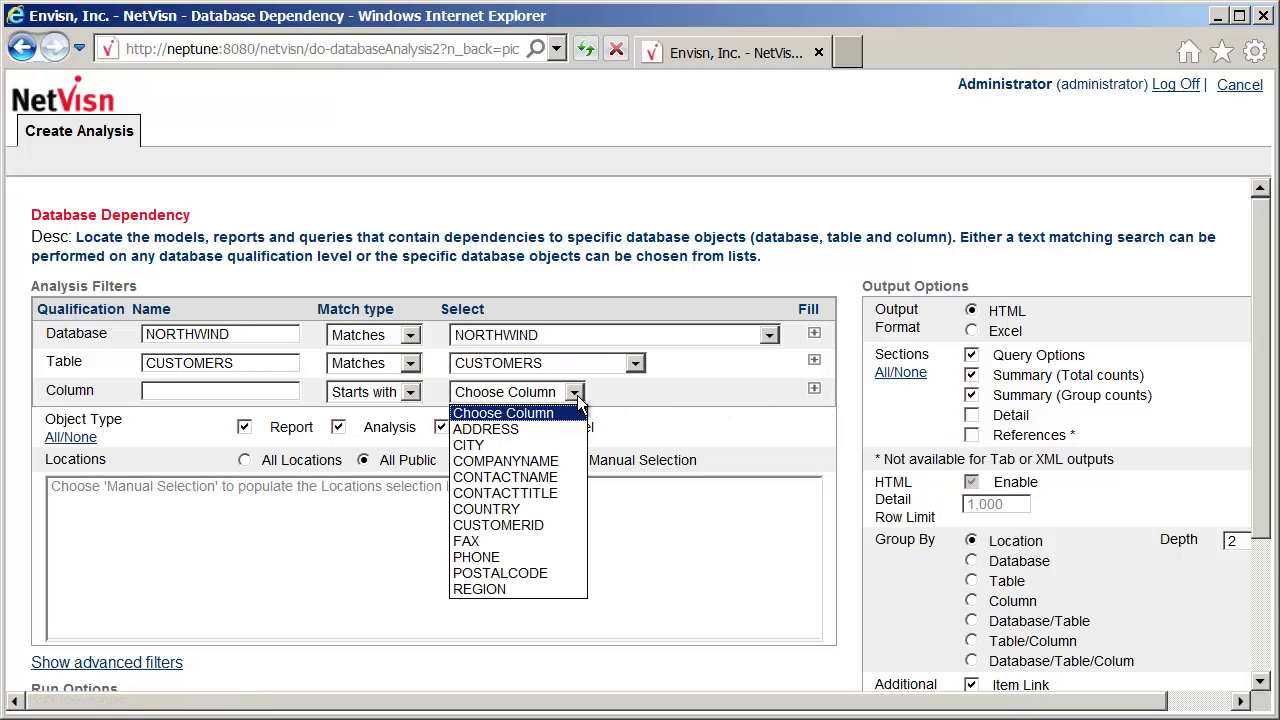
{"action": "left_click", "coordinate": [580, 400]}
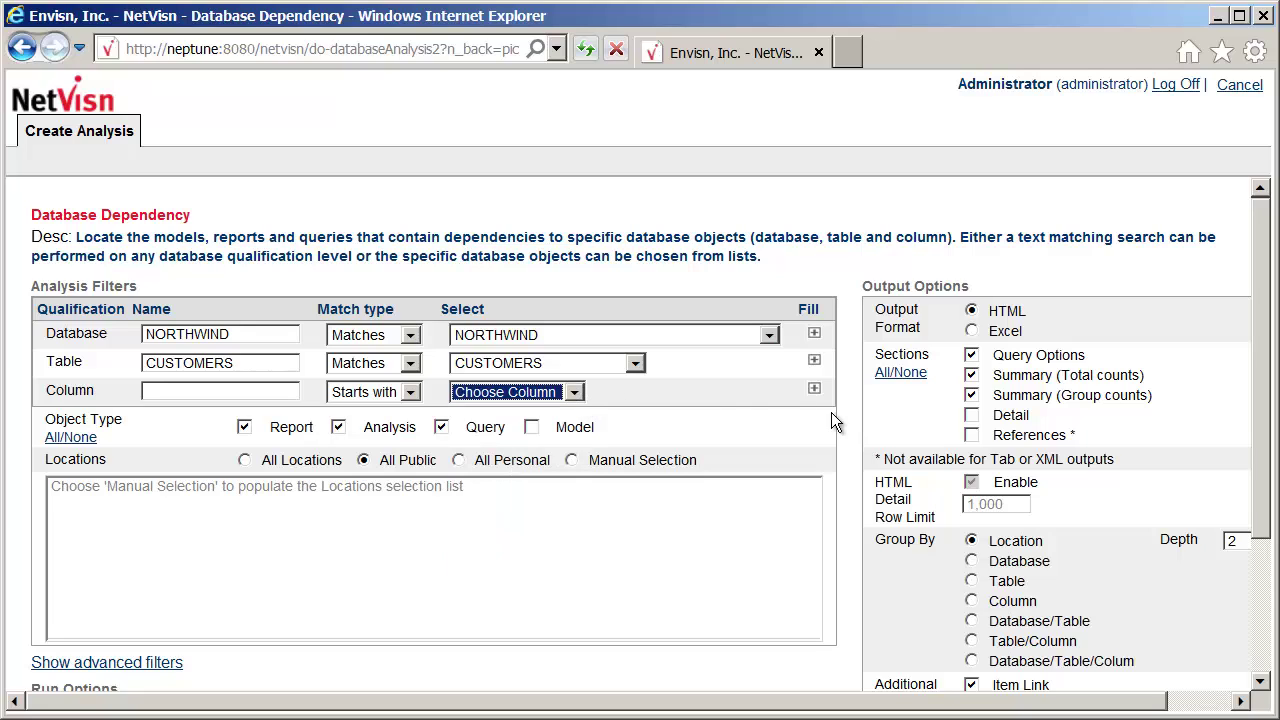
Include the Detail section, group results by Column, and run the analysis
{"action": "left_click", "coordinate": [971, 415]}
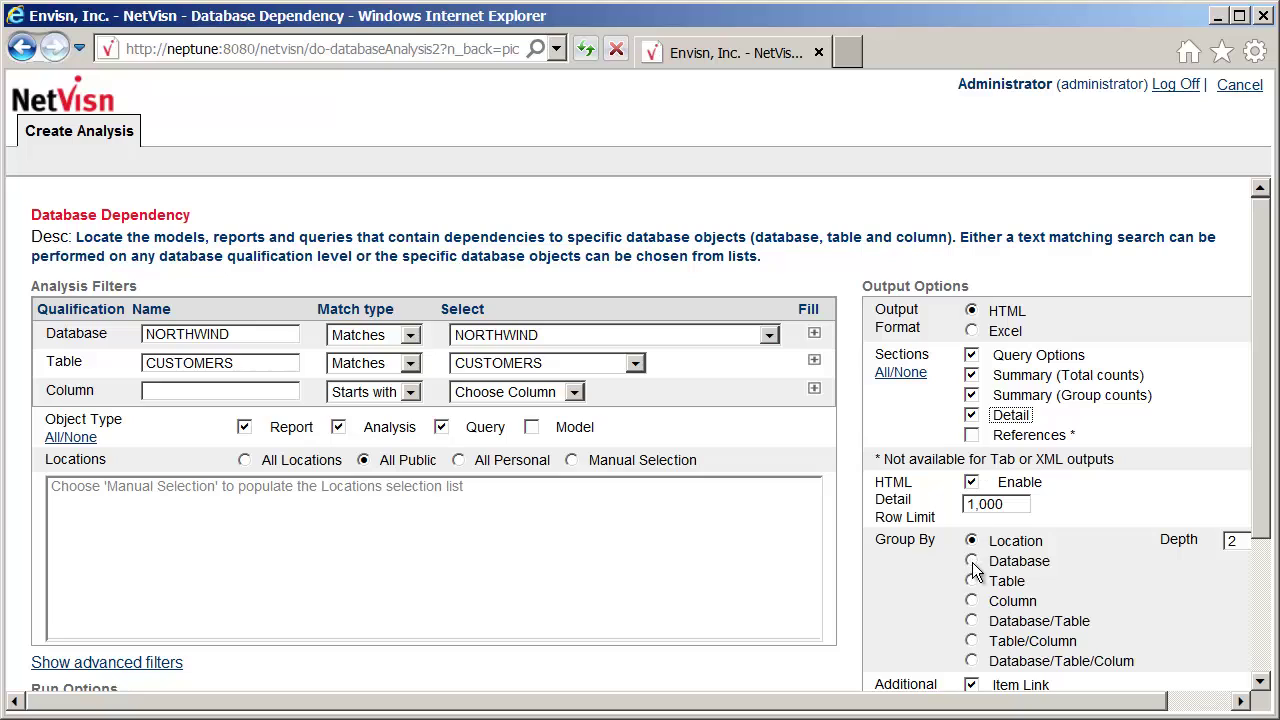
{"action": "left_click", "coordinate": [971, 600]}
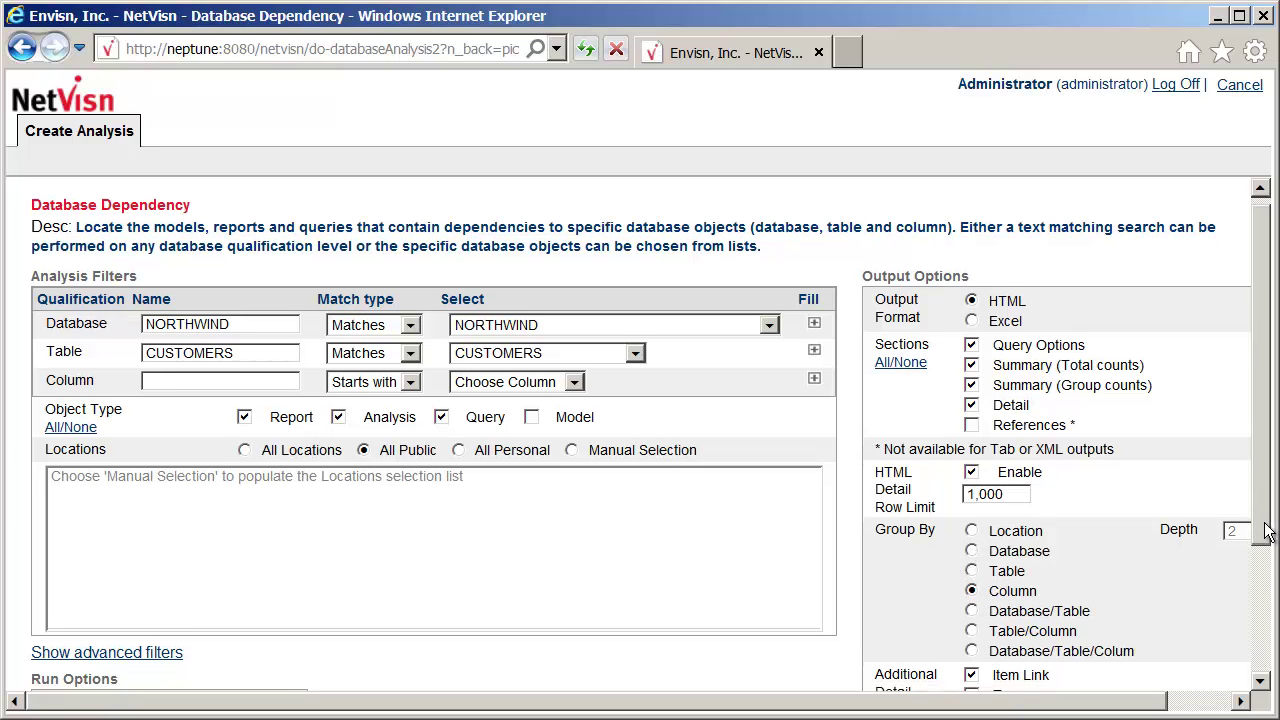
{"action": "scroll", "coordinate": [1258, 537], "scroll_direction": "down", "scroll_amount": 3}
{"action": "left_click", "coordinate": [75, 593]}
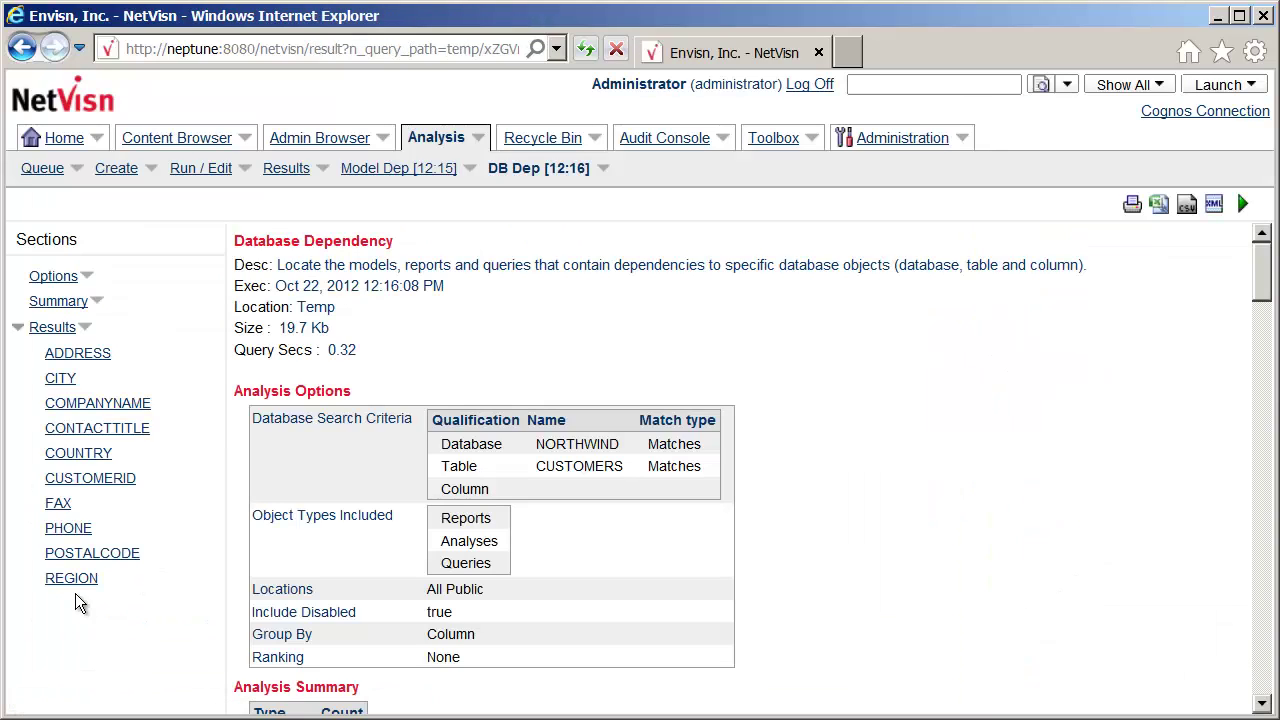
Jump to the COMPANYNAME column's results within the analysis Results
{"action": "left_click", "coordinate": [51, 327]}
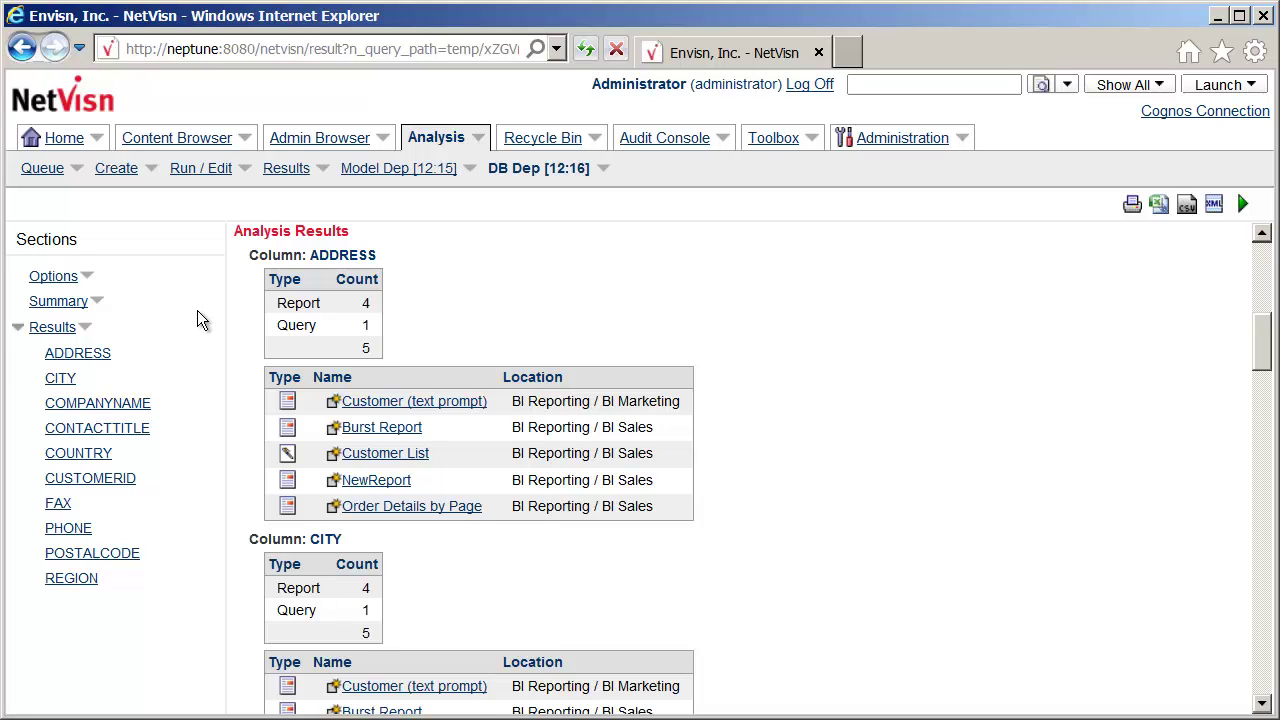
{"action": "left_click", "coordinate": [77, 414]}
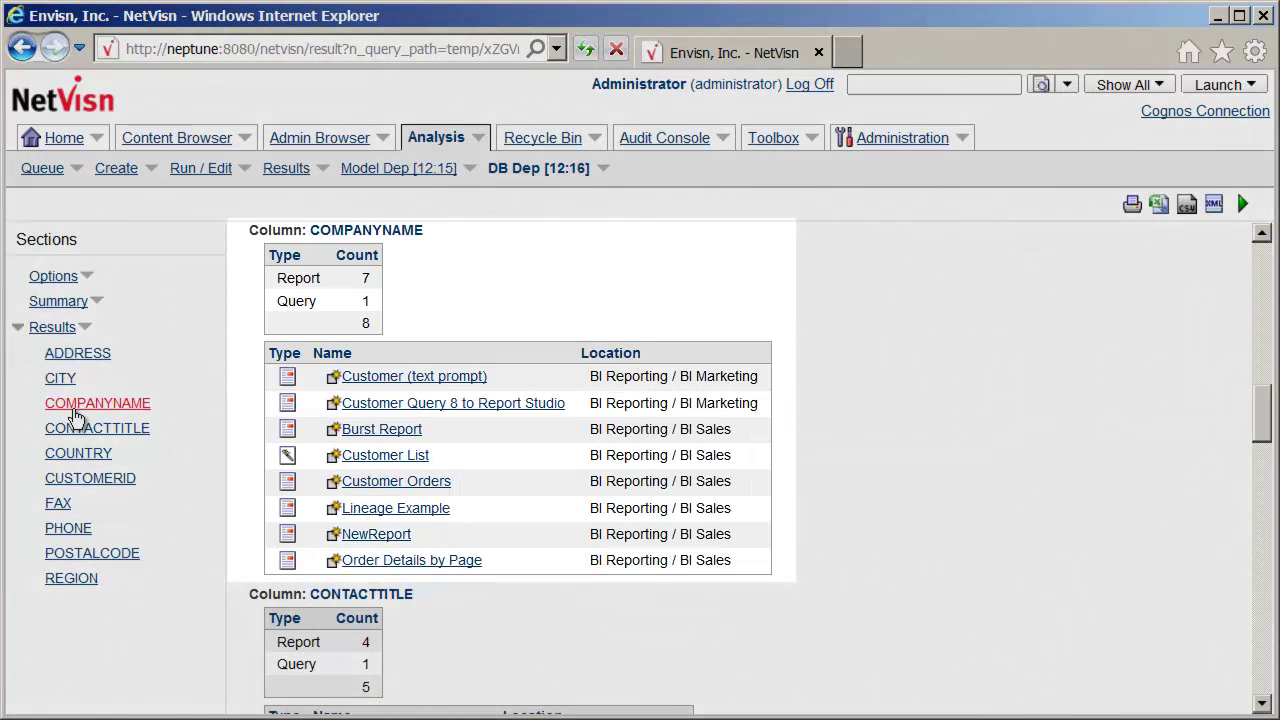